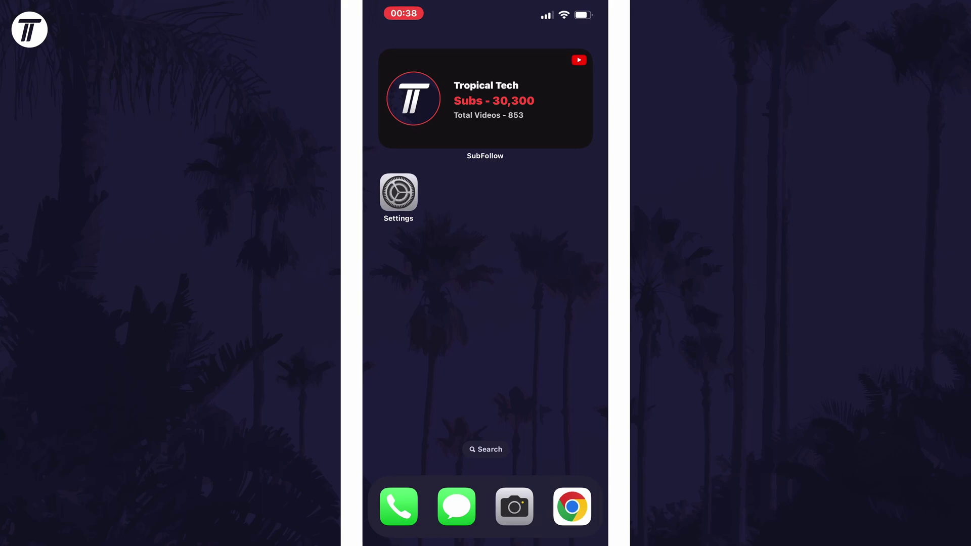
Drag Settings onto a new page to the right, drop it at the top, and exit edit mode.
mouse_move(399, 193)
left_mouse_down()
mouse_move(471, 162)
mouse_move(474, 115)
left_mouse_up()
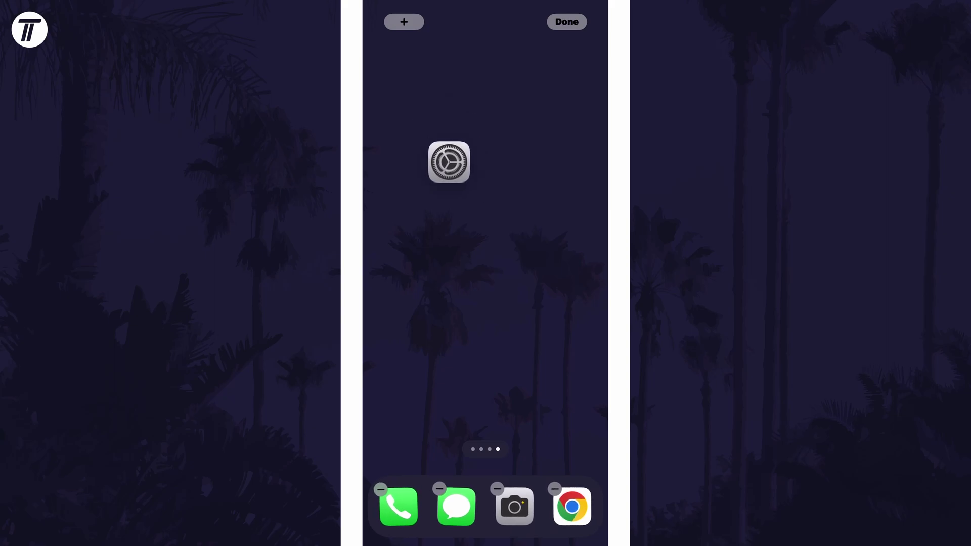
left_click_drag(474, 115, 399, 68)
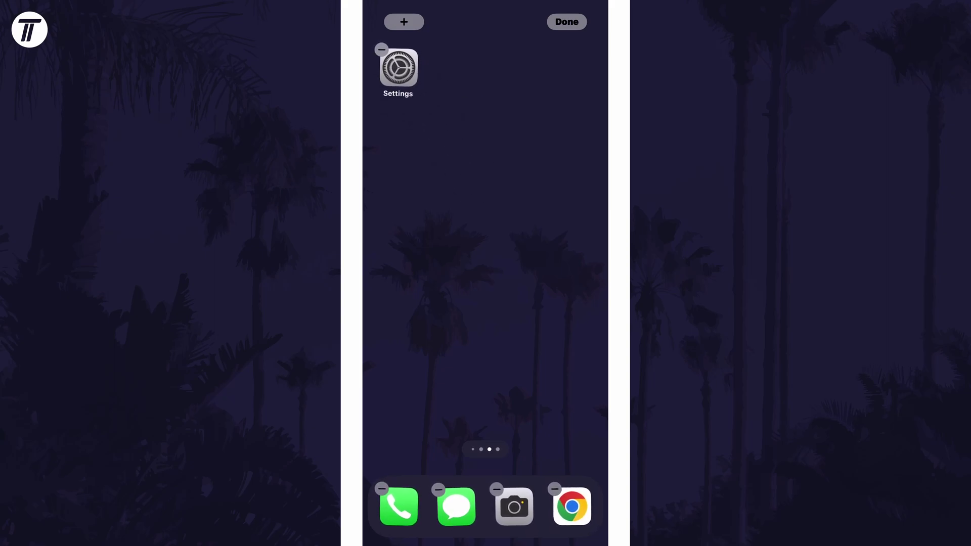
left_click(567, 21)
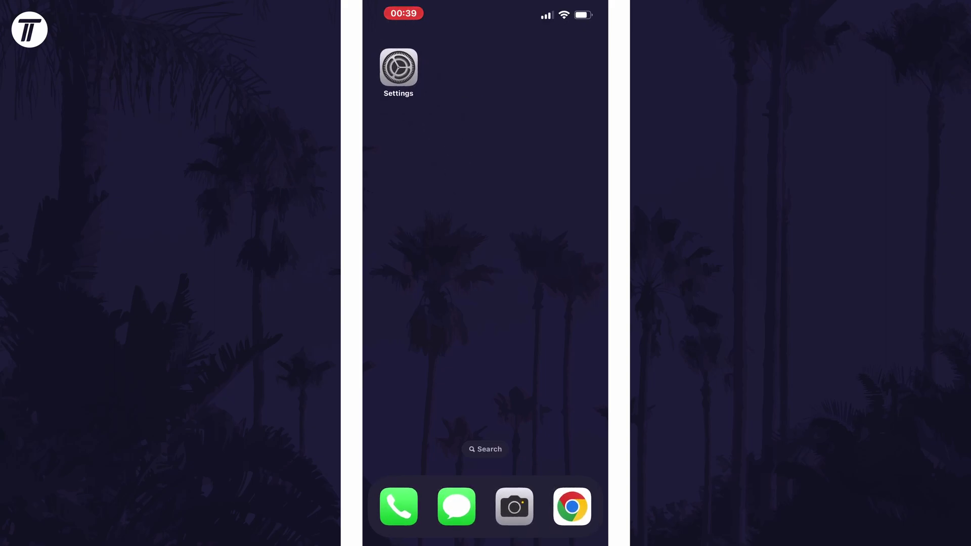